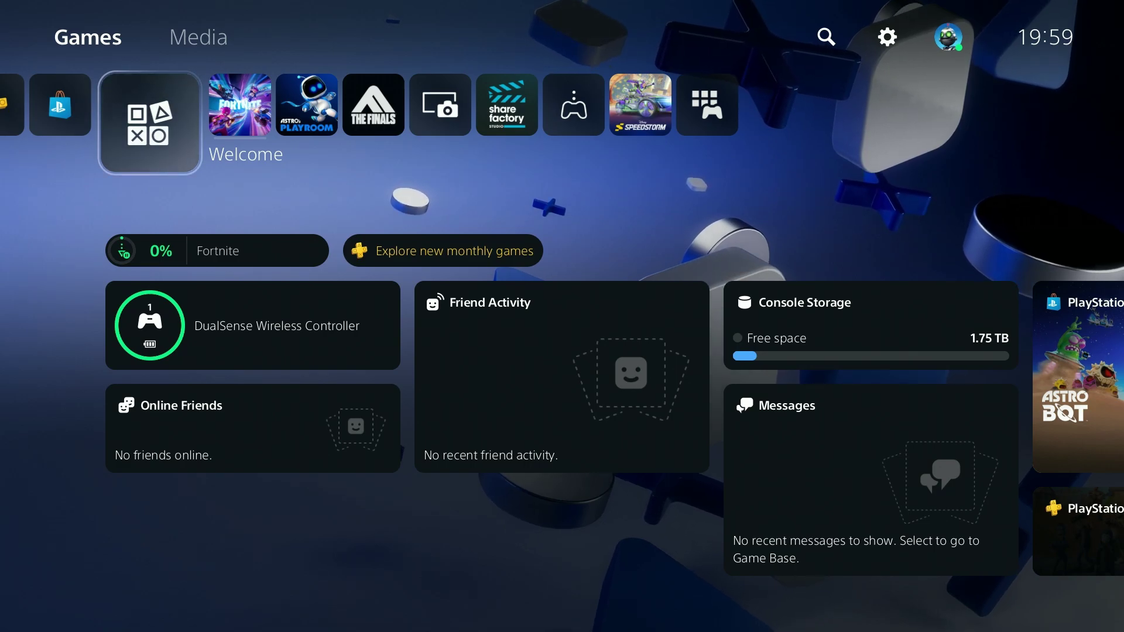
- Open the Change Background option from the Welcome hub's customisation toolbar
key("Right")
key("Left")
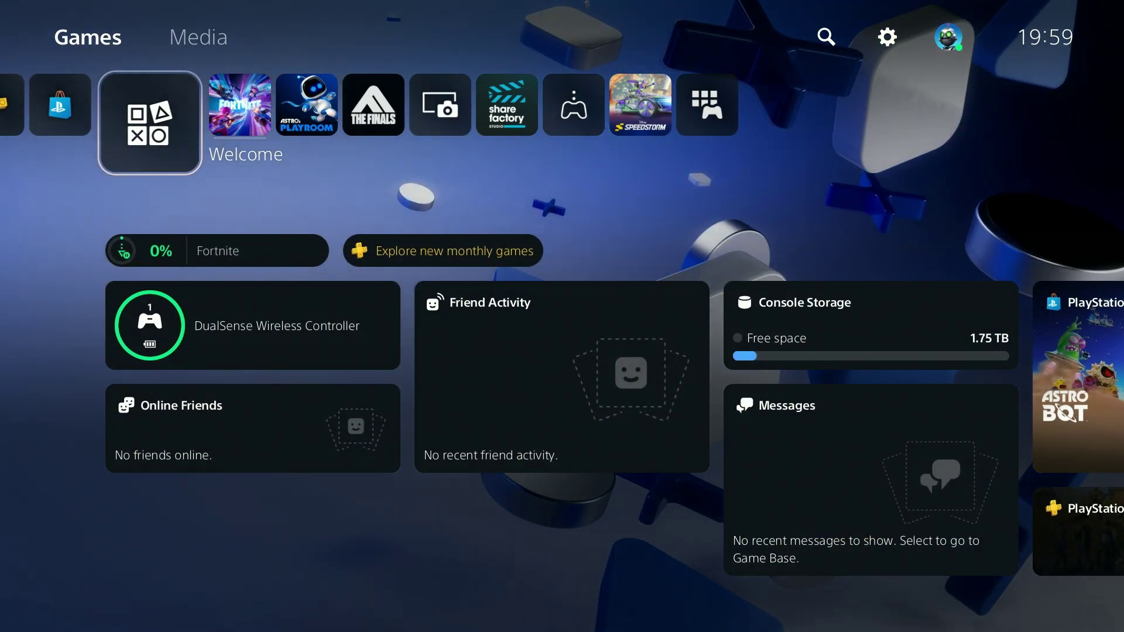
key("Down")
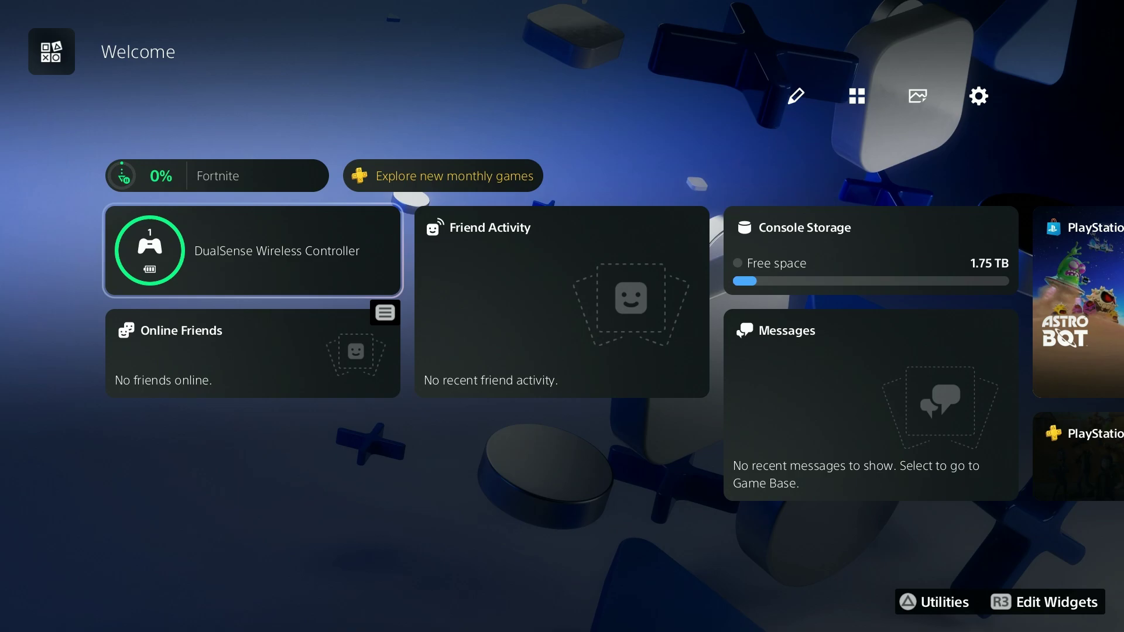
key("Up")
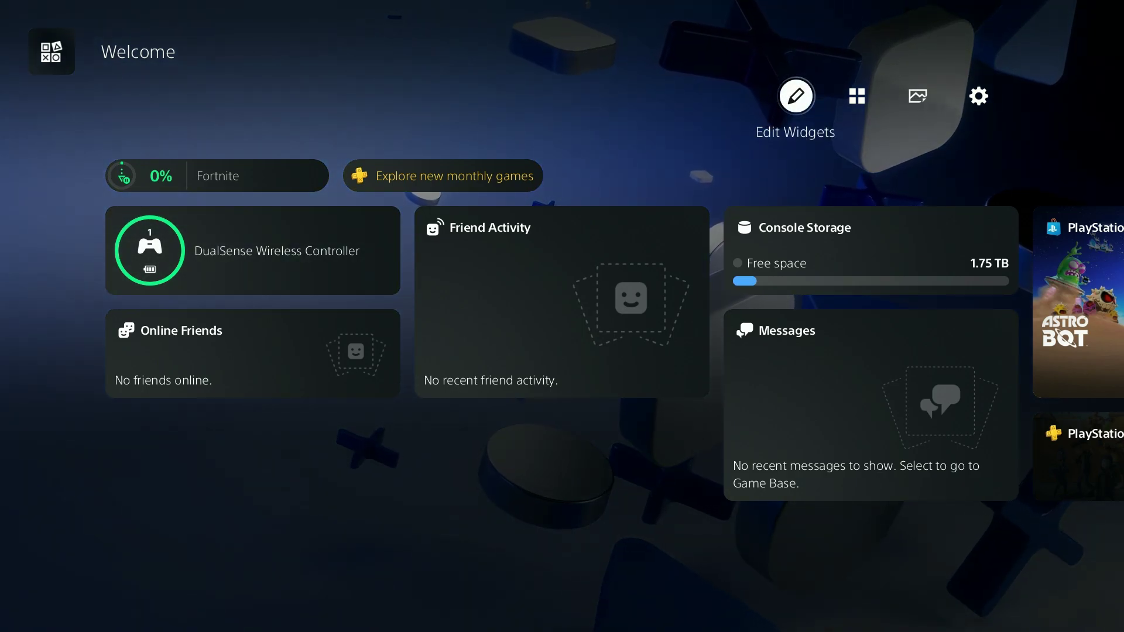
key("Right")
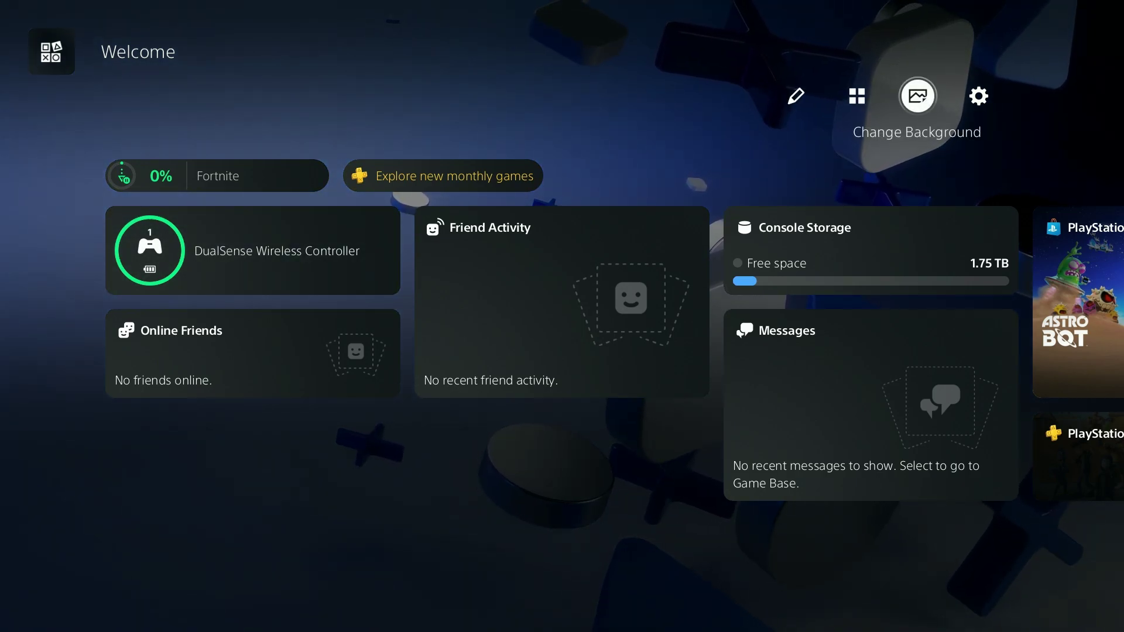
key("Return")
- Browse the From PlayStation grid and highlight the grey PlayStation-symbols pedestal tile
key("Down")
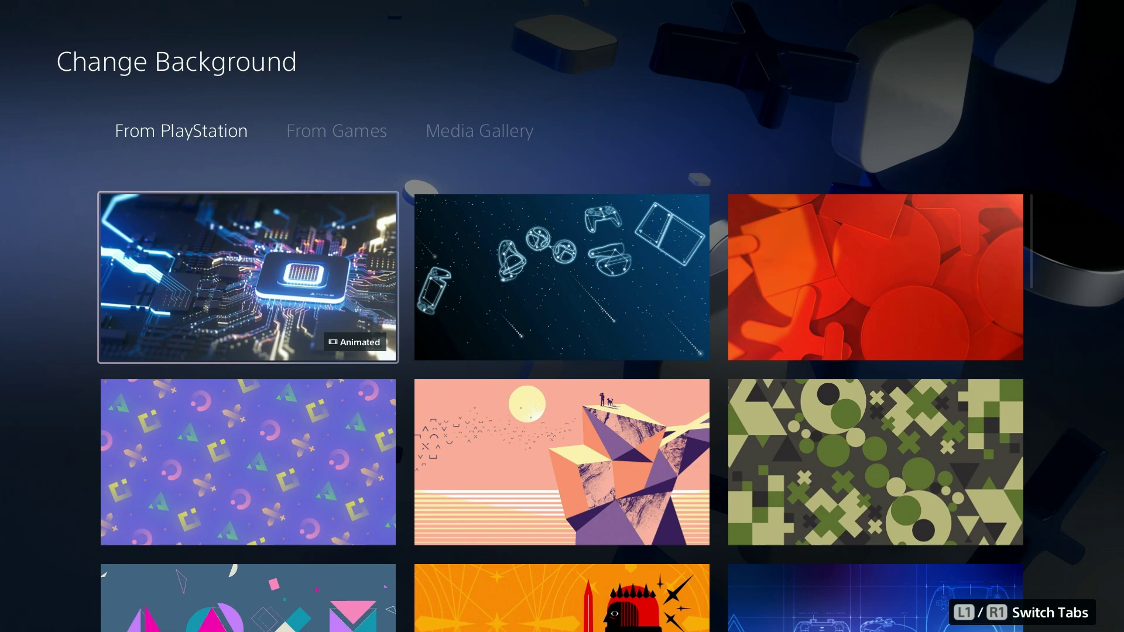
key("Right")
key("Down")
key("Down")
key("Down")
key("Down")
key("Down")
key("Down")
key("Down")
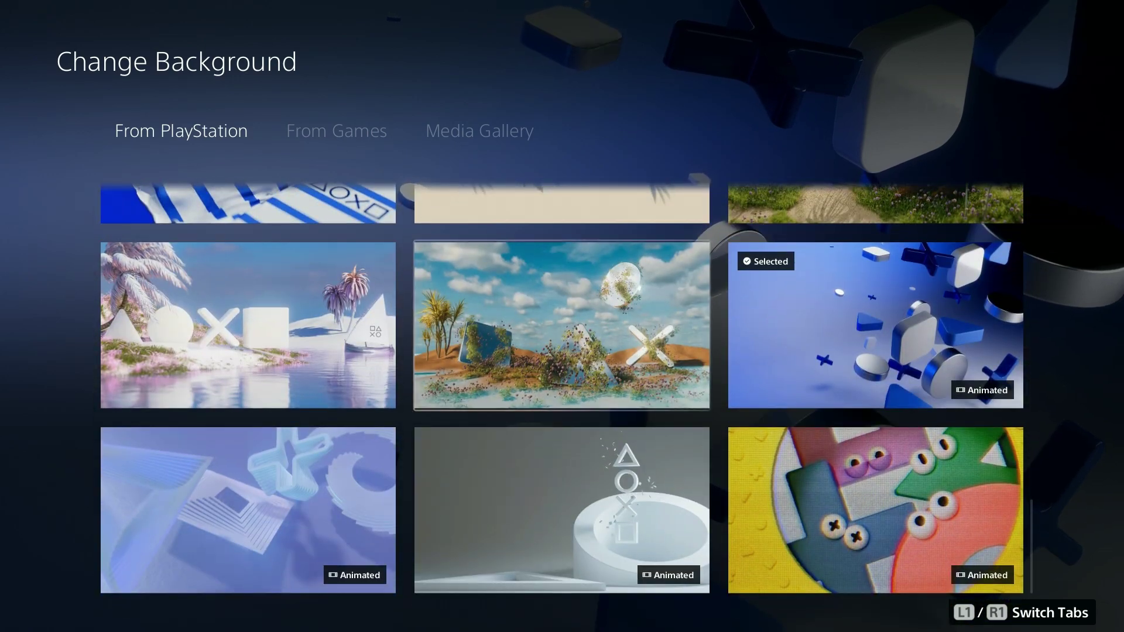
key("Down")
key("Left")
key("Left")
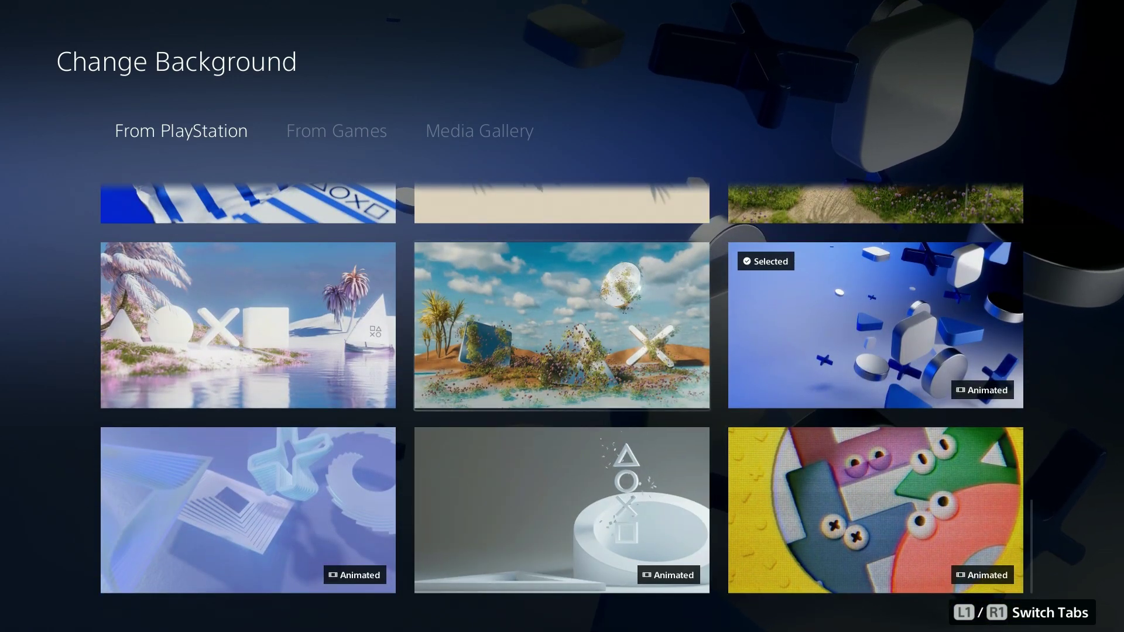
key("Up")
key("Up")
key("Down")
key("Down")
key("Right")
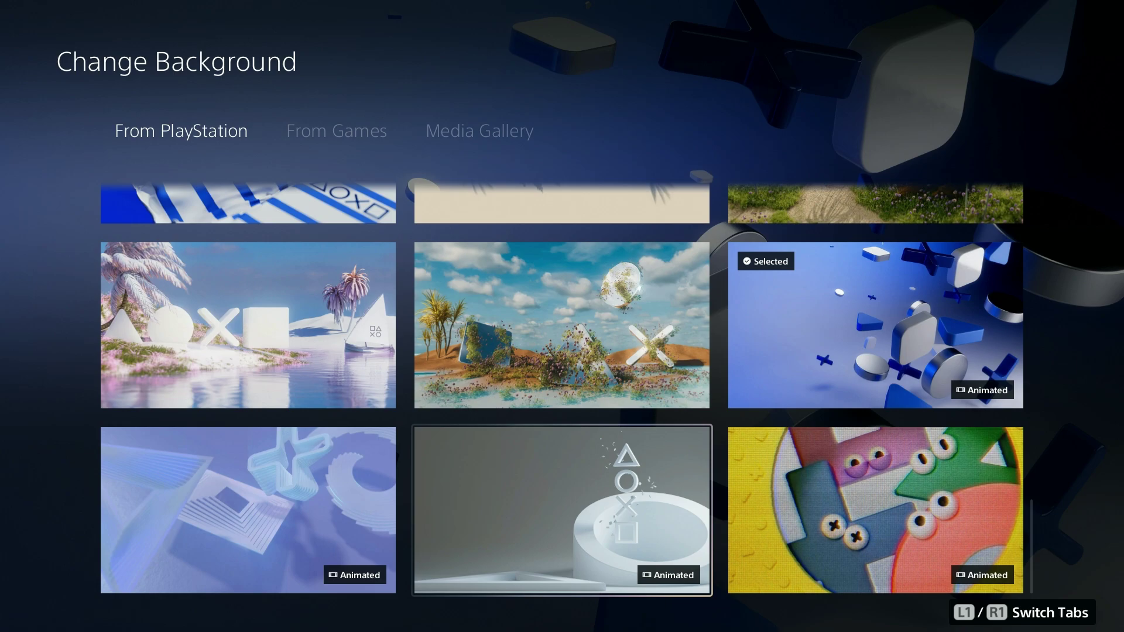
key("Right")
key("Left")
key("Left")
key("Right")
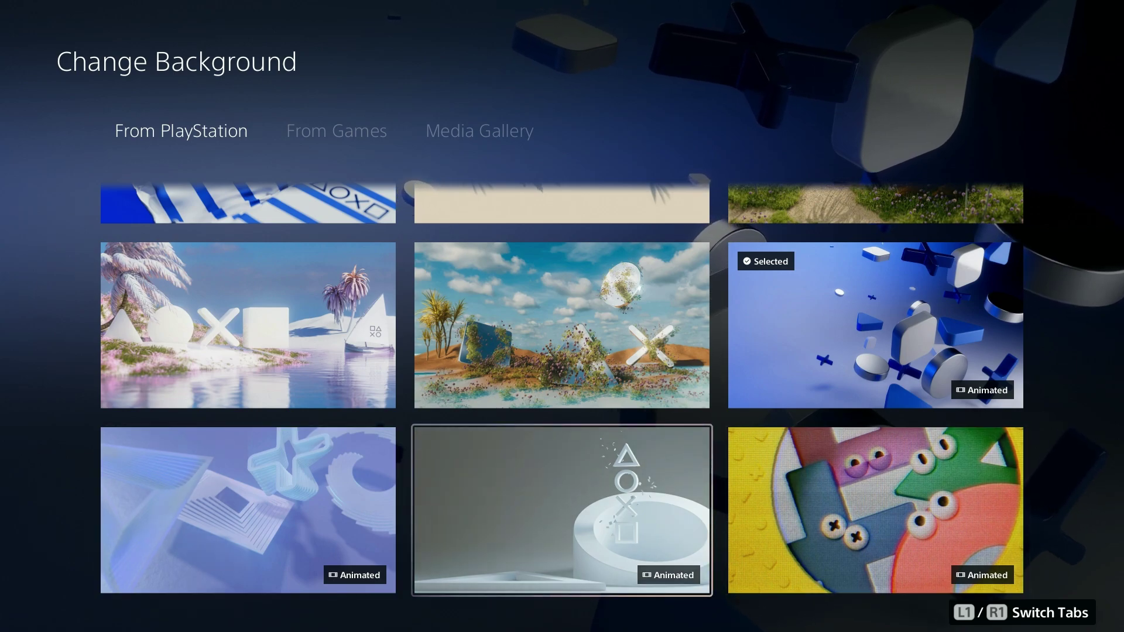
- Apply the grey pedestal background and move back up to the category tabs
key("Return")
key("Up")
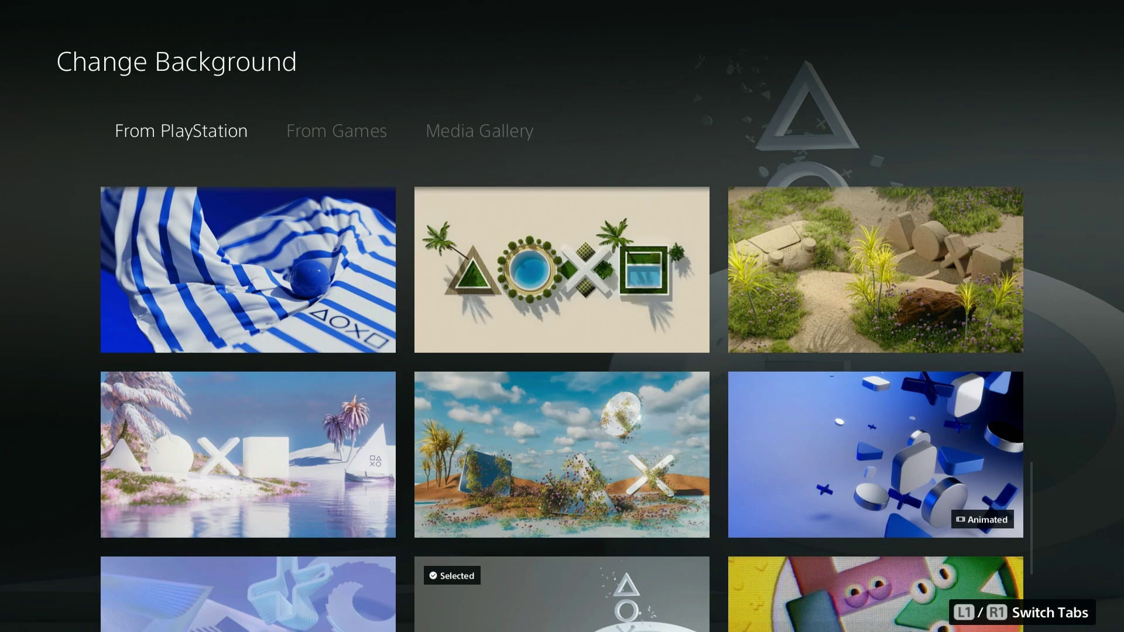
key("Up")
key("Up")
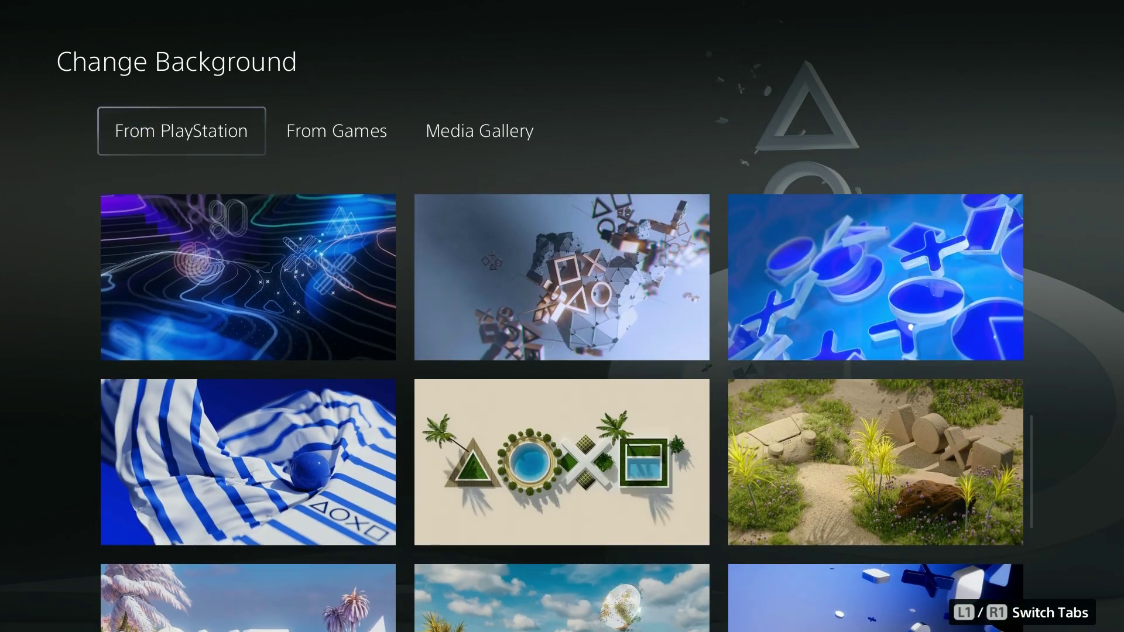
- Browse the From Games and Media Gallery background tabs, including the gallery screenshots
key("Right")
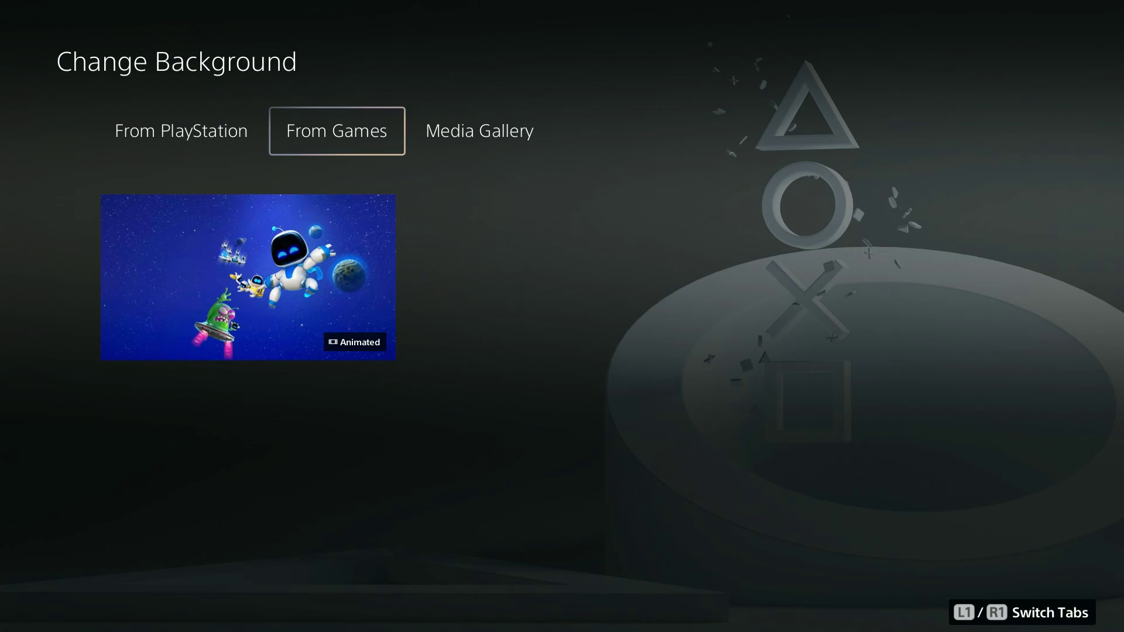
key("Right")
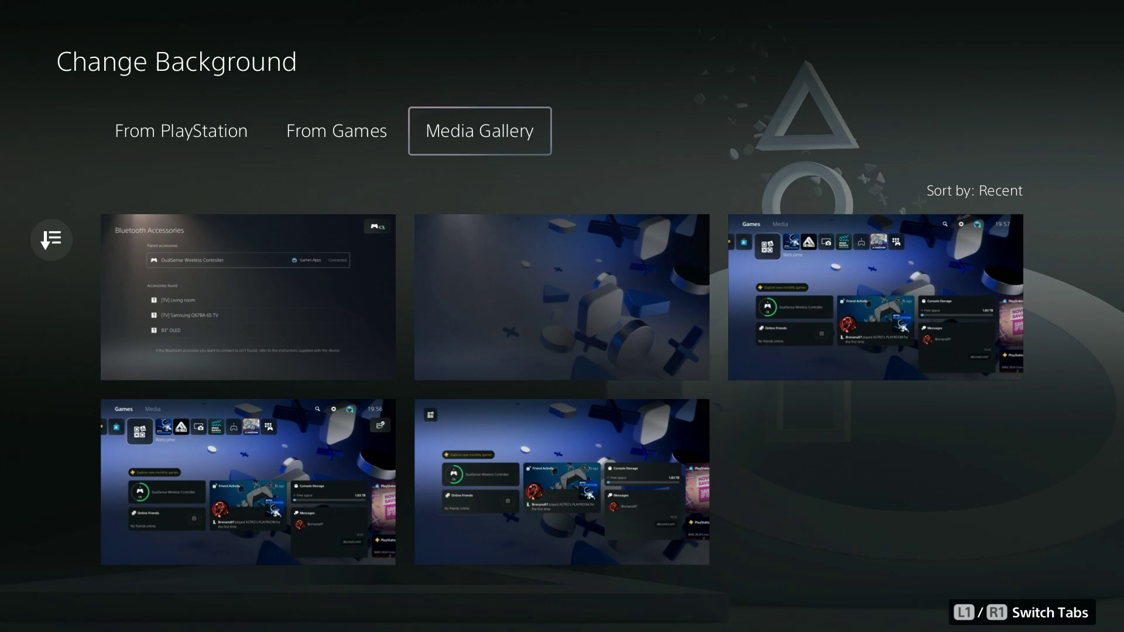
key("Down")
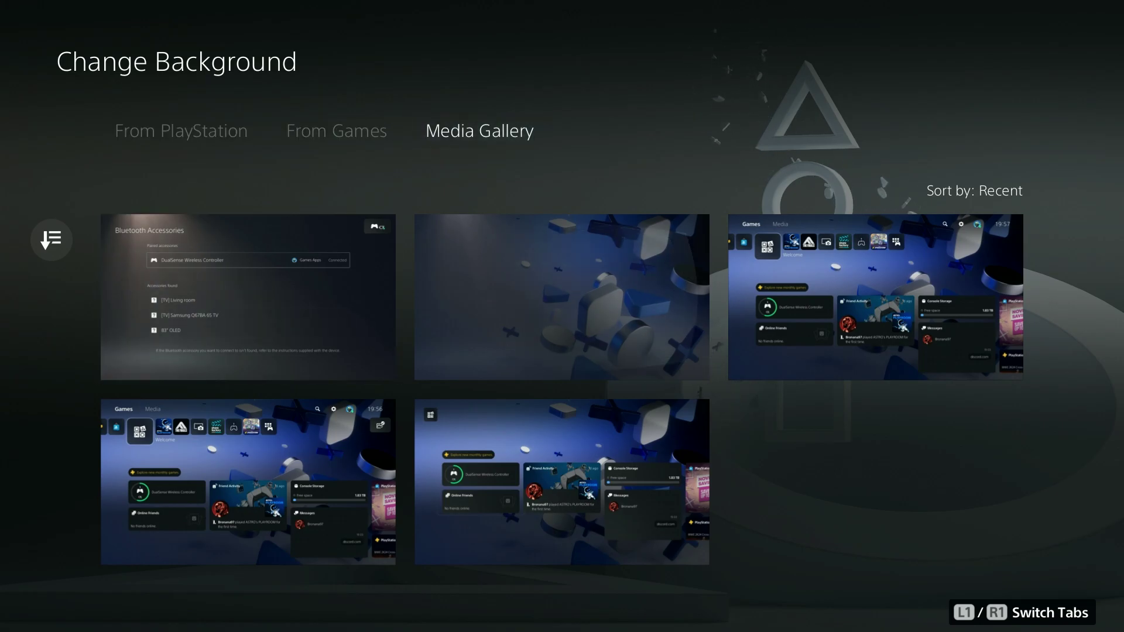
key("Up")
- Close the background picker and leave the Welcome hub for the Games home bar
key("Escape")
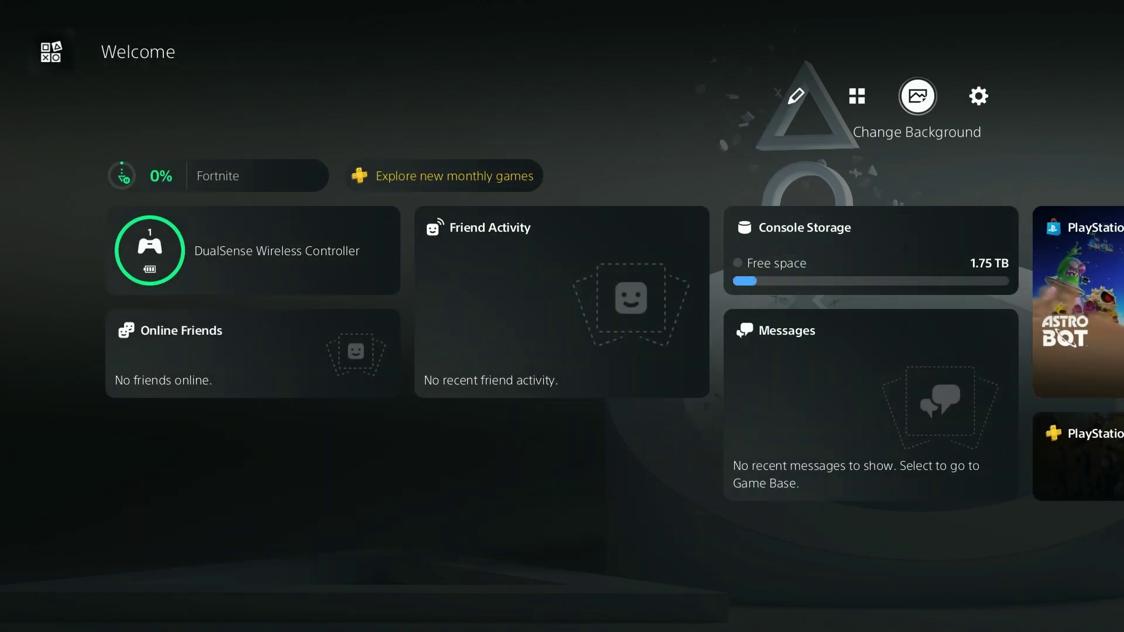
key("Up")
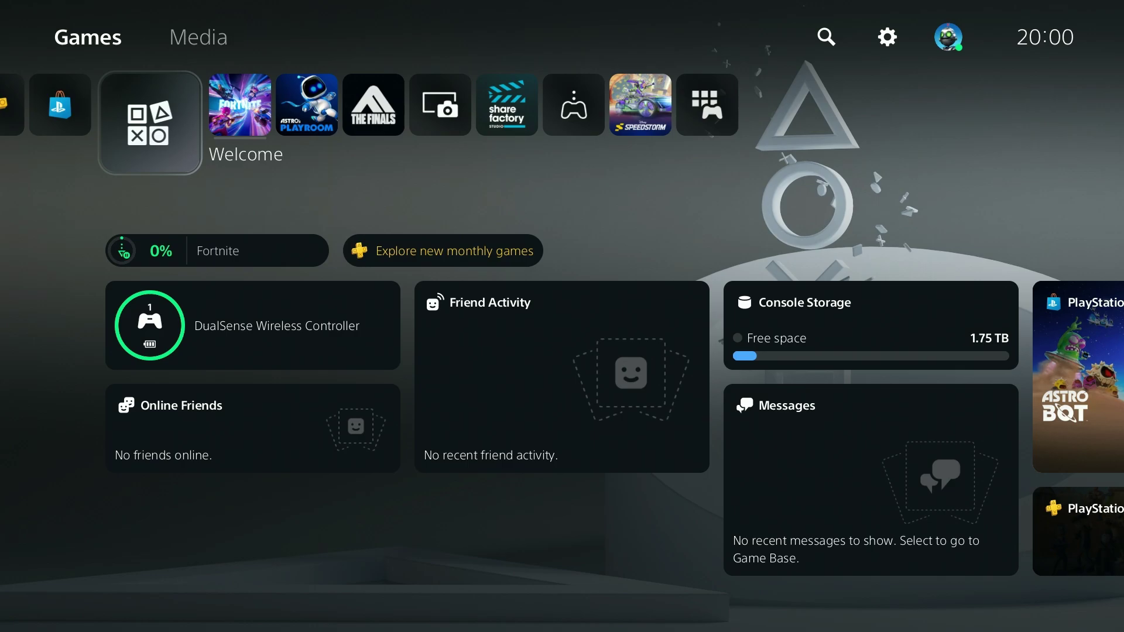